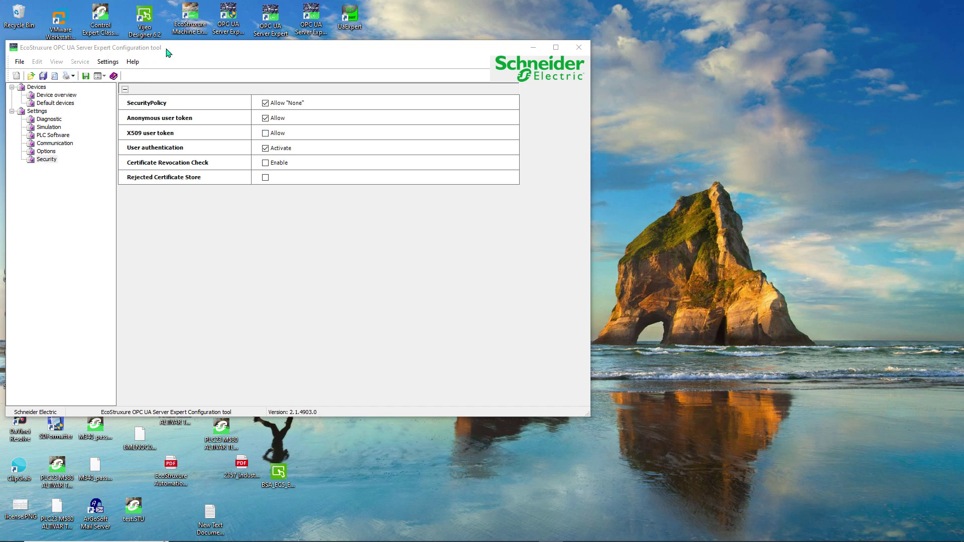
- Show the Security settings with user authentication activated and anonymous tokens allowed
click(46, 161)
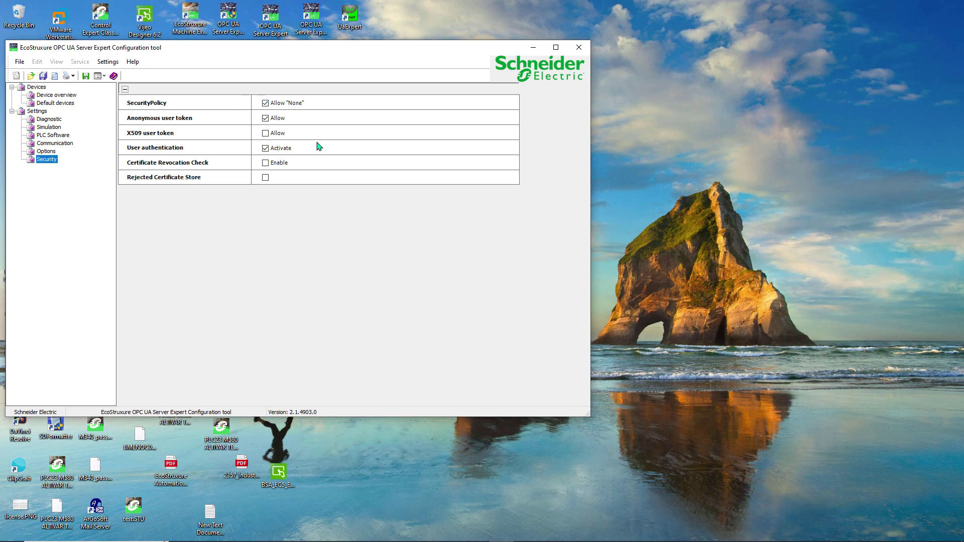
- Save the security configuration, then launch the OPC UA server and the Sample Client
click(86, 77)
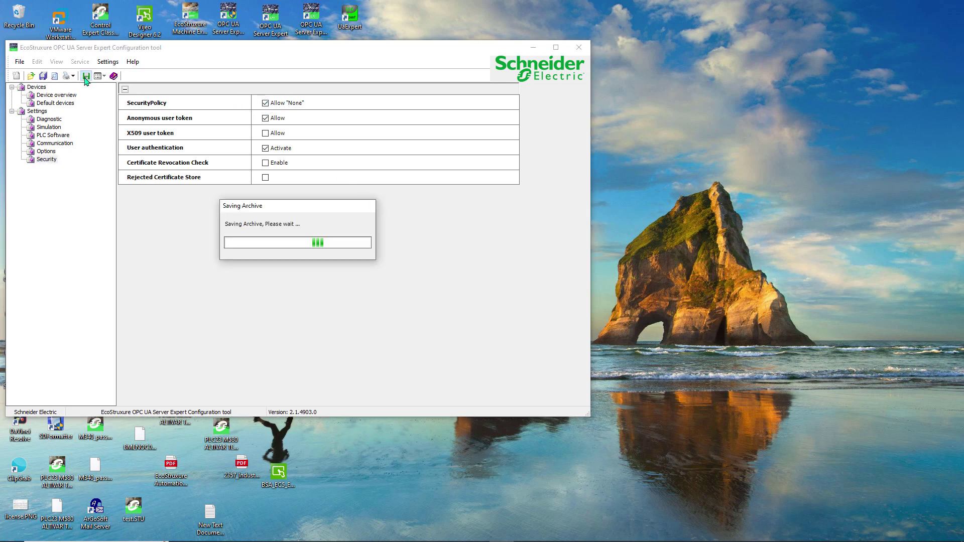
click(228, 17)
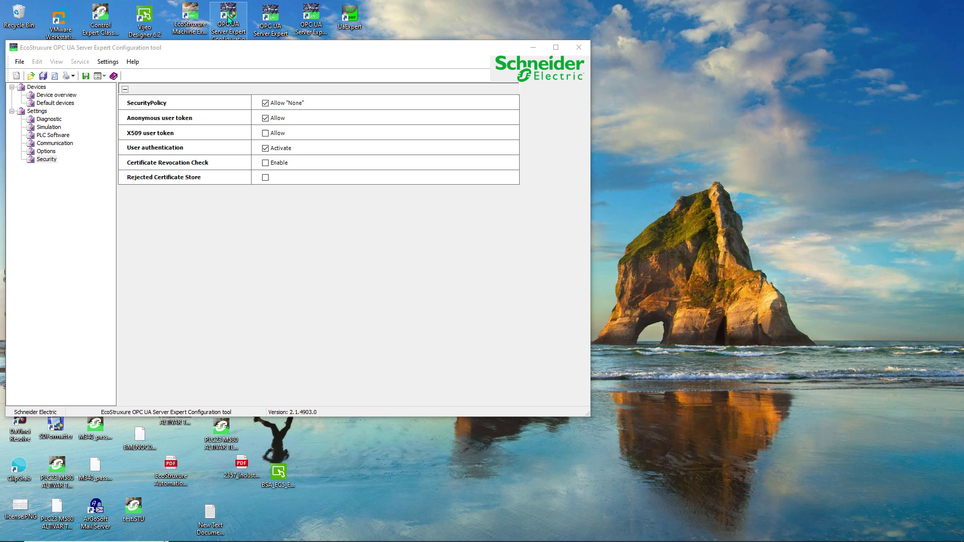
double_click(270, 19)
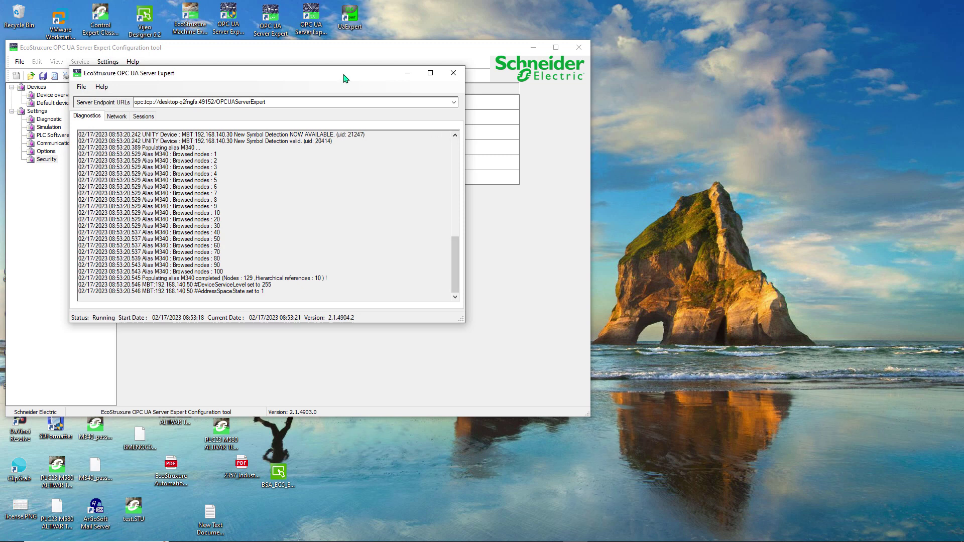
click(313, 17)
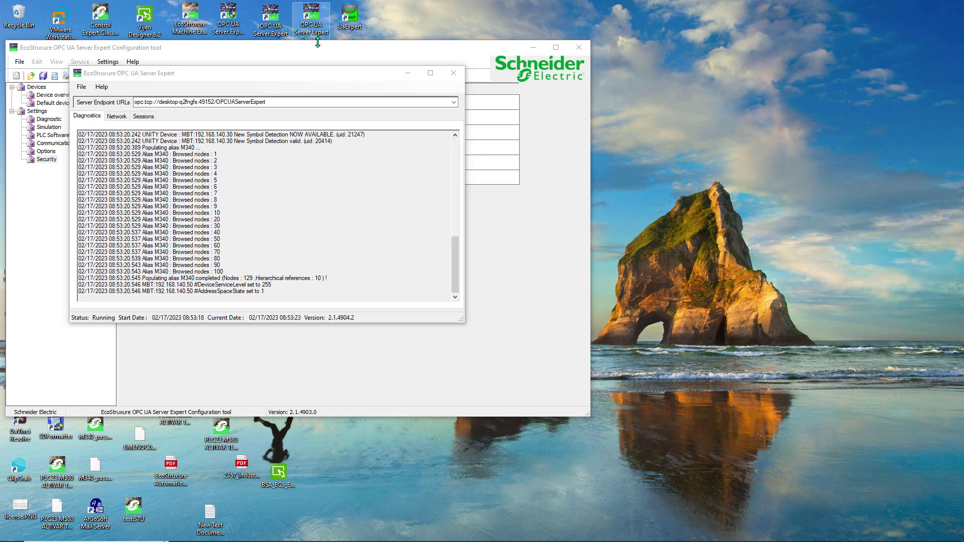
double_click(311, 14)
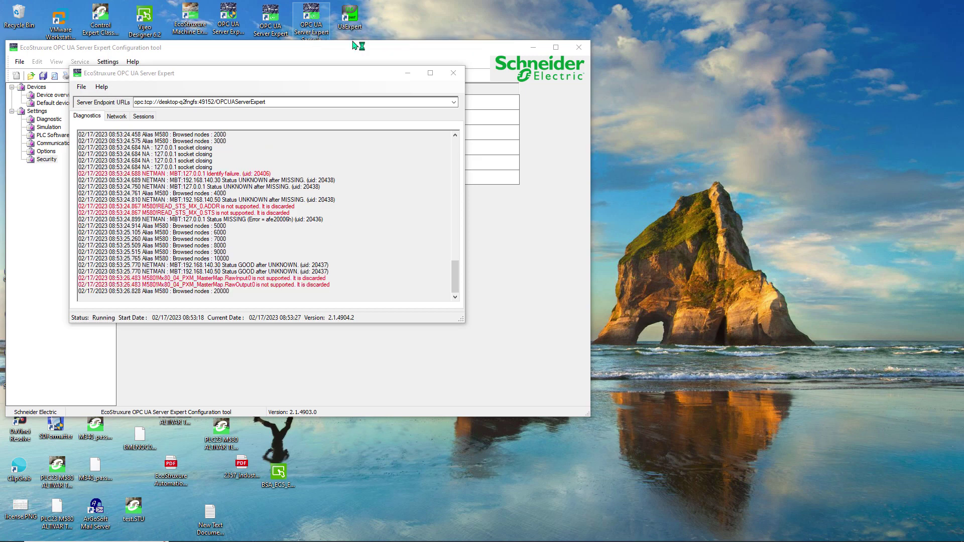
- Paste the server's endpoint URL into the Sample Client and start connecting
drag(378, 89, 731, 25)
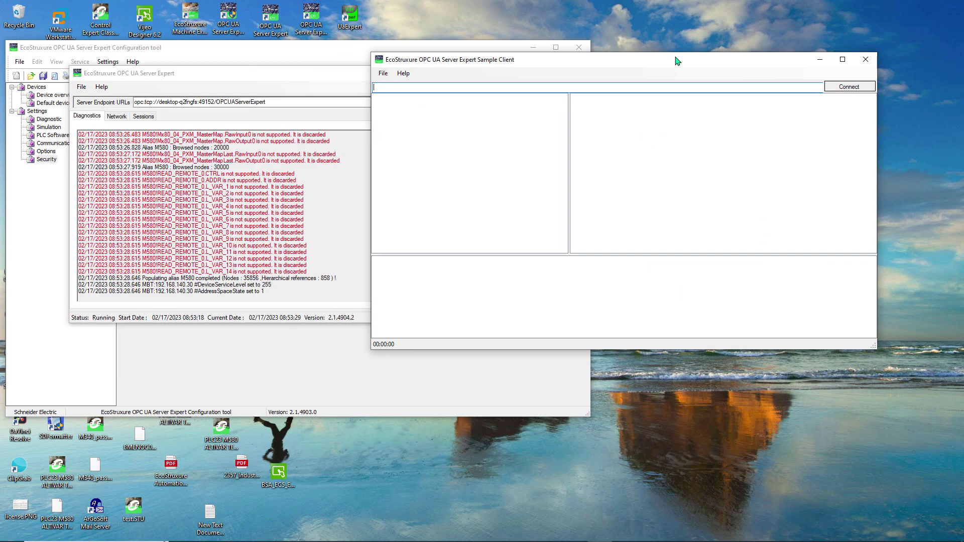
click(282, 103)
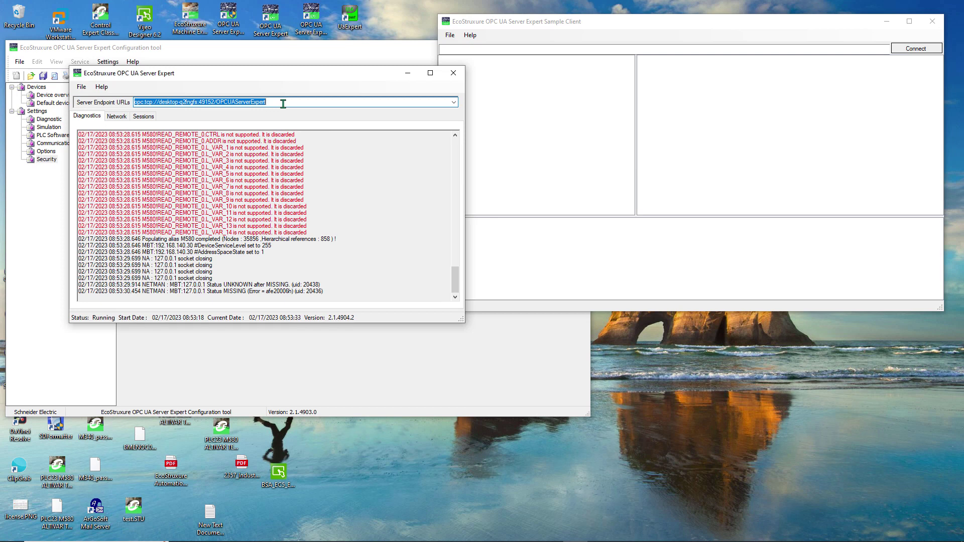
click(522, 49)
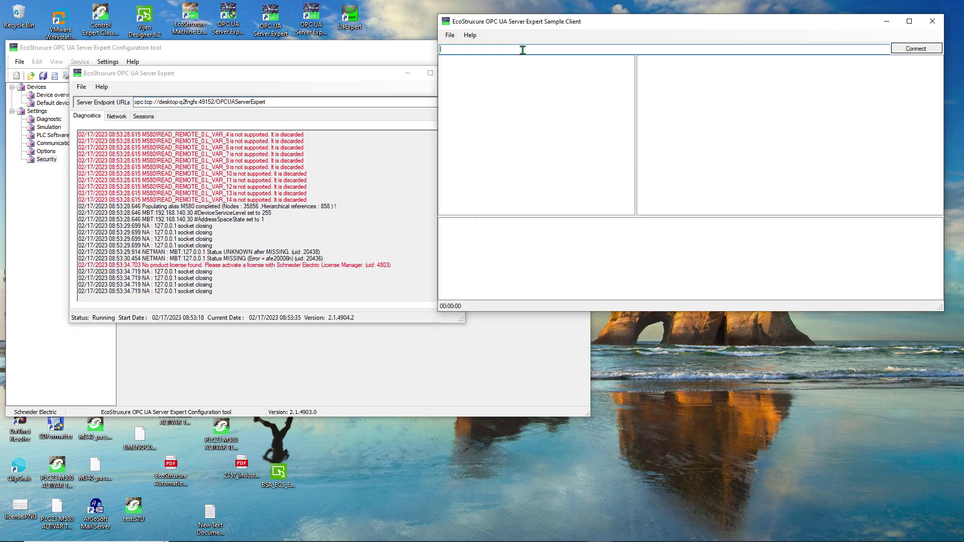
text(opc.tcp://desktop-q2fngfs:49152/OPCUAServerExpert)
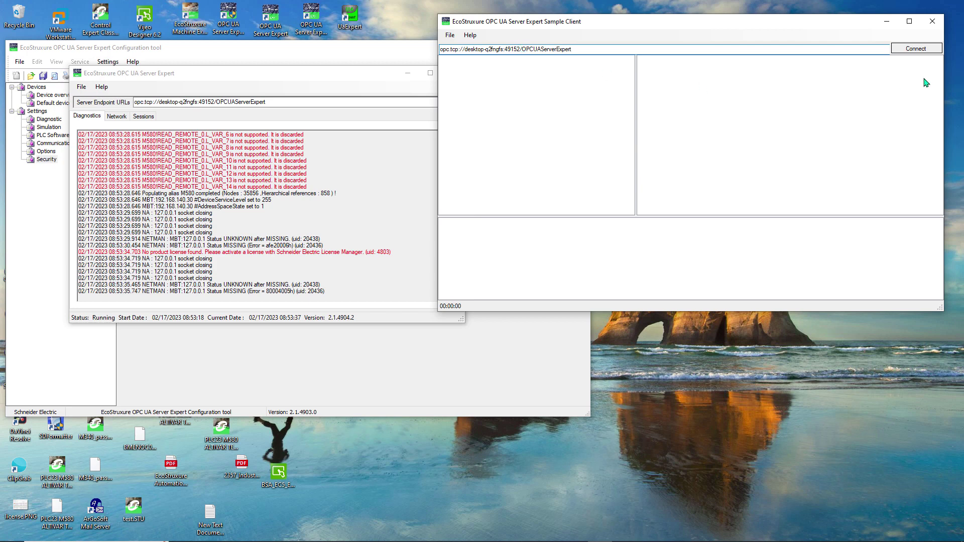
click(916, 48)
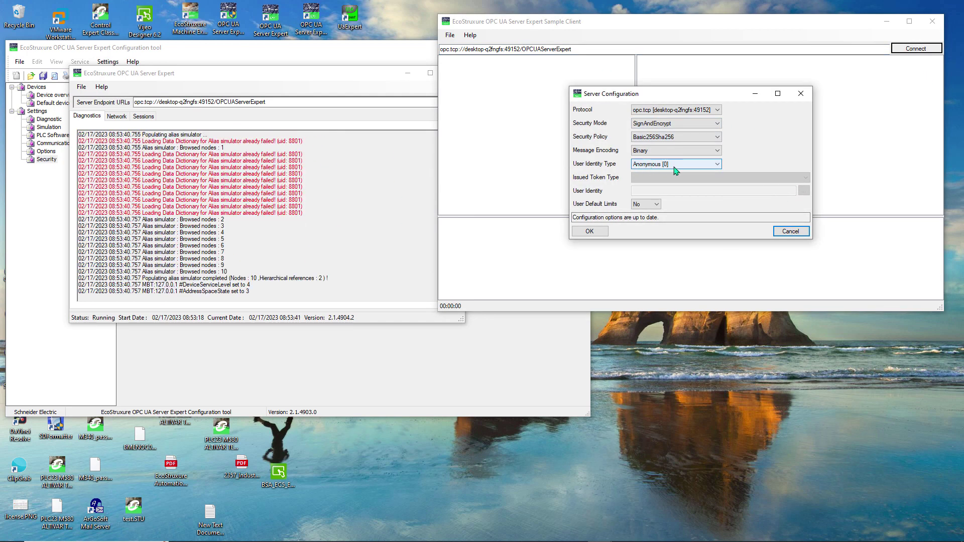
- Attempt a SignAndEncrypt session with UserName login for user geoff
click(714, 164)
click(669, 182)
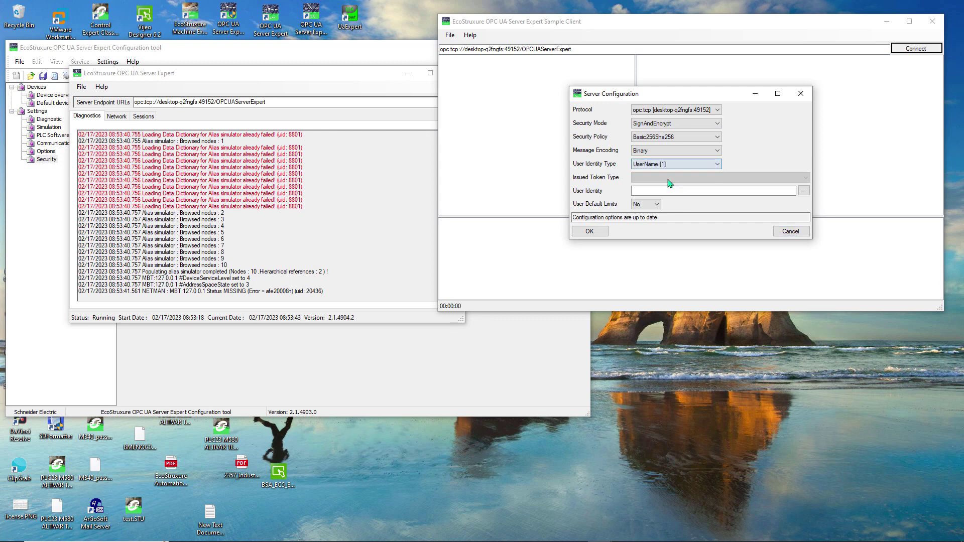
click(592, 231)
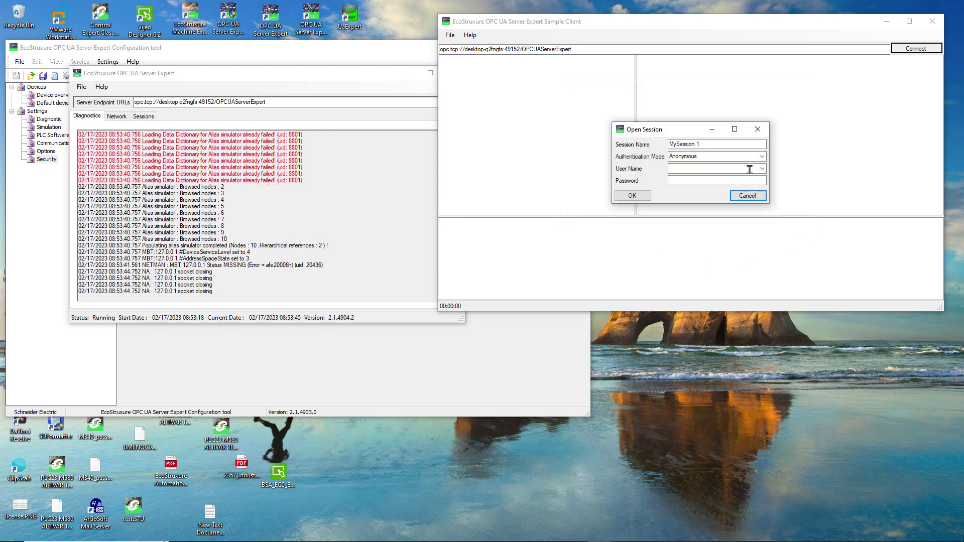
click(762, 156)
click(699, 169)
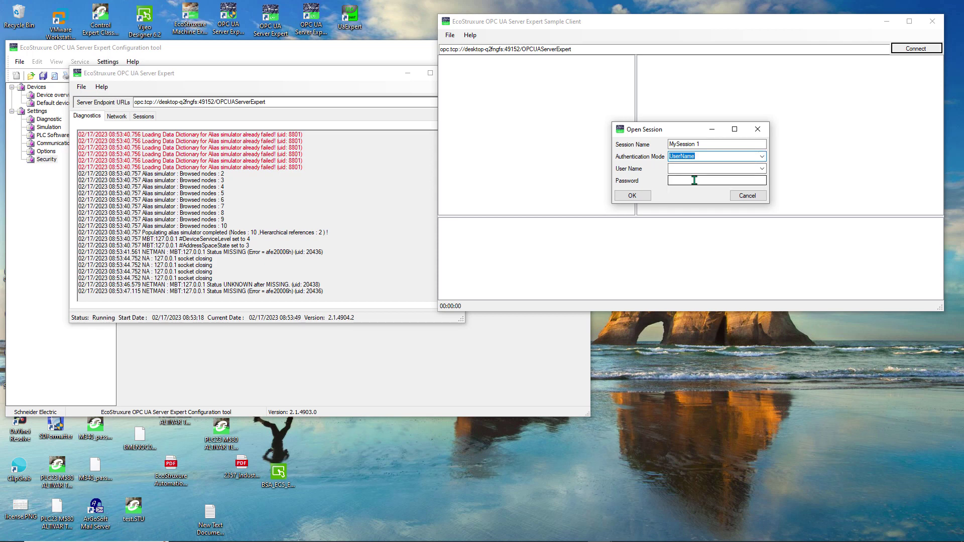
click(747, 168)
text(geoff)
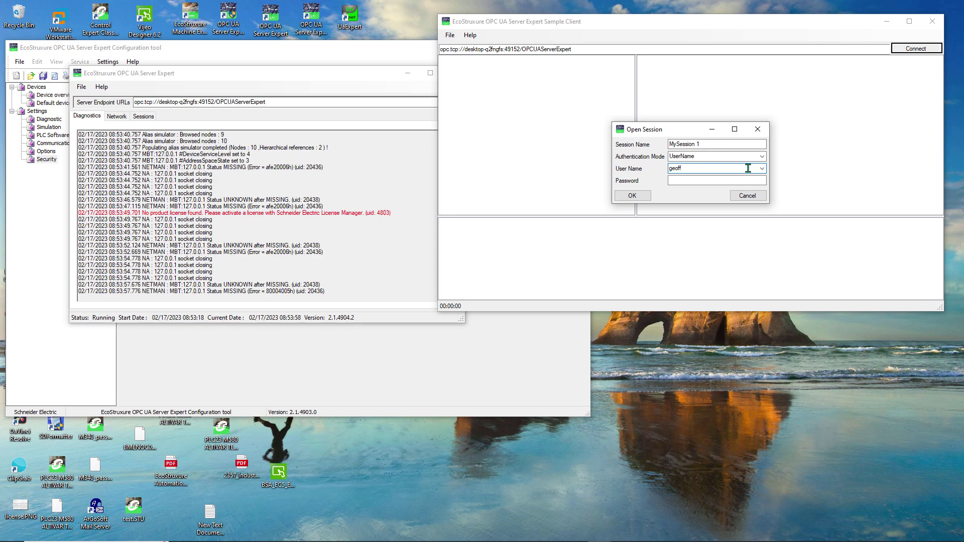
click(719, 179)
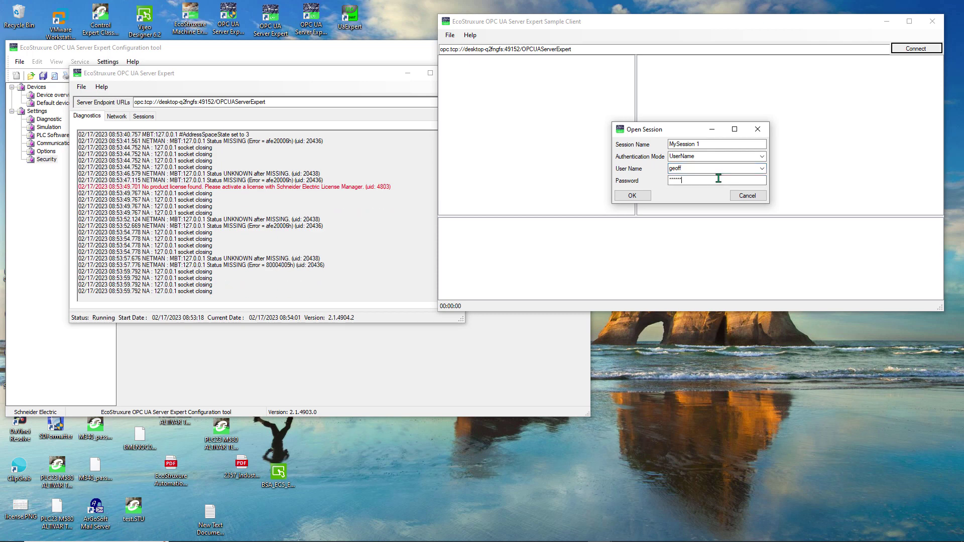
click(637, 197)
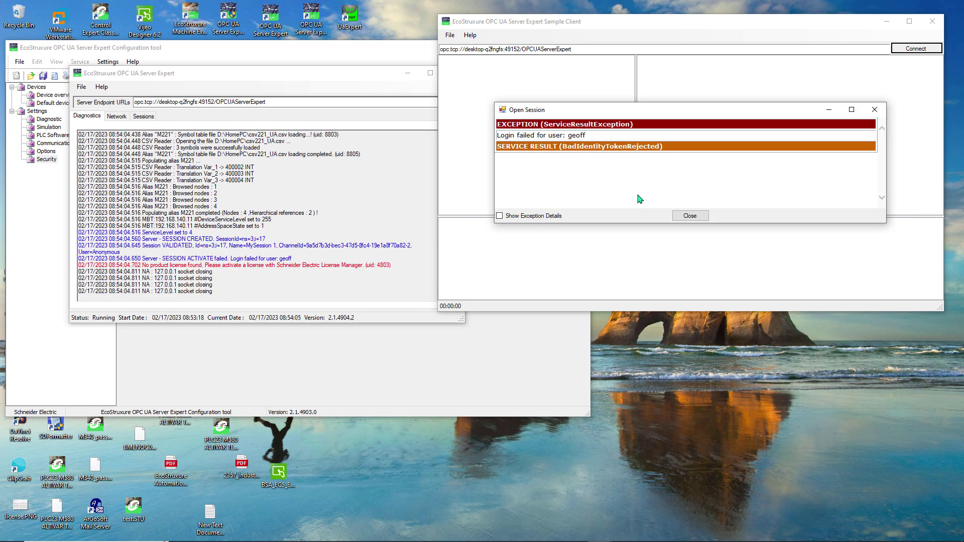
- Move the BadIdentityTokenRejected error aside and close it
drag(637, 111, 592, 73)
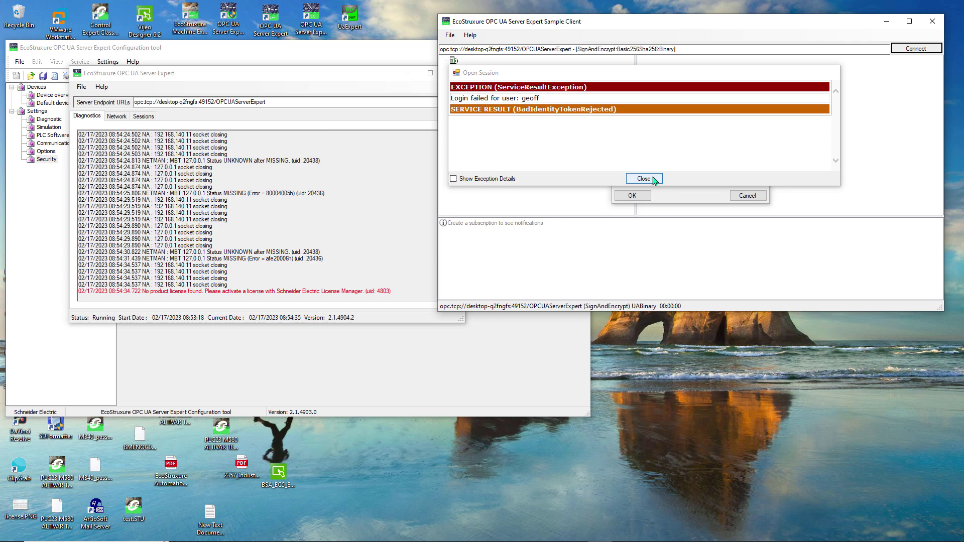
click(650, 181)
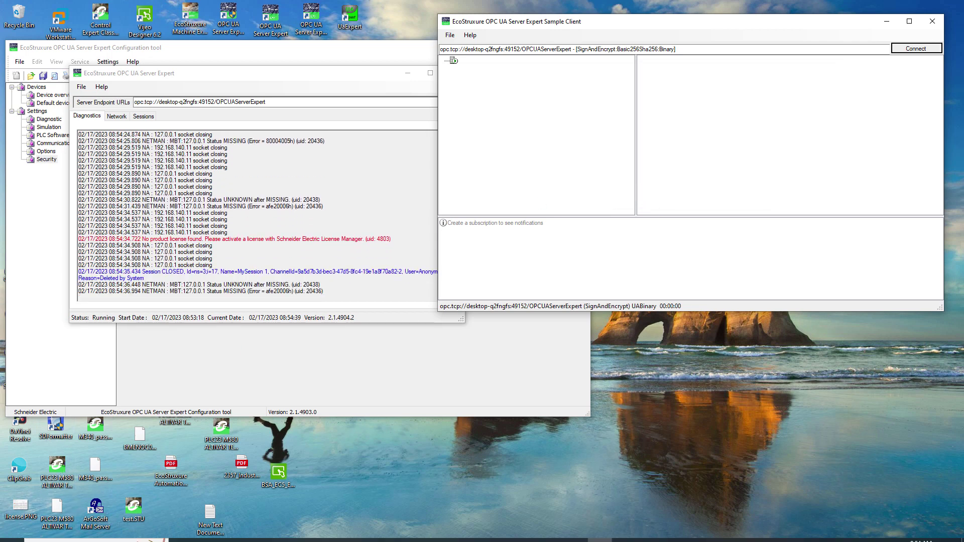
- Search Windows for lusrmgr.msc
click(55, 534)
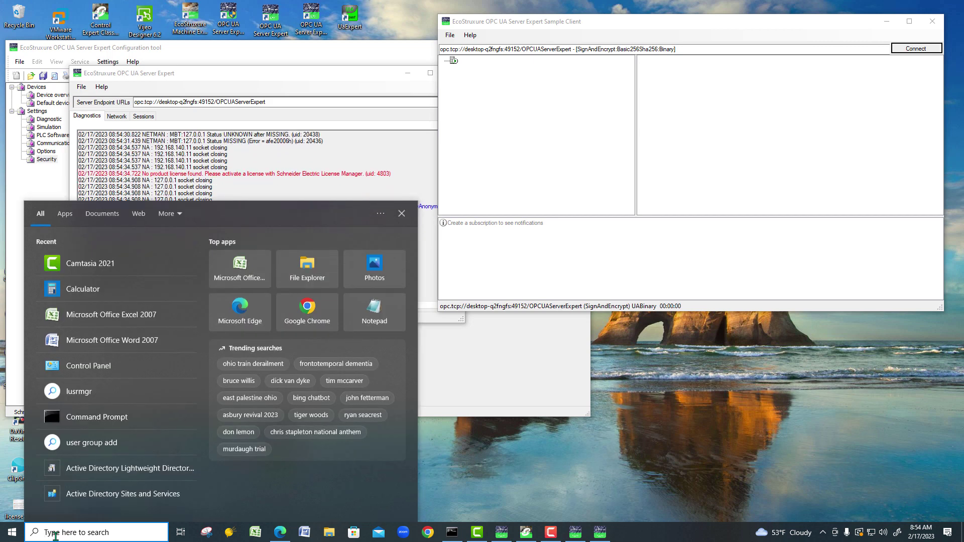
text(lu)
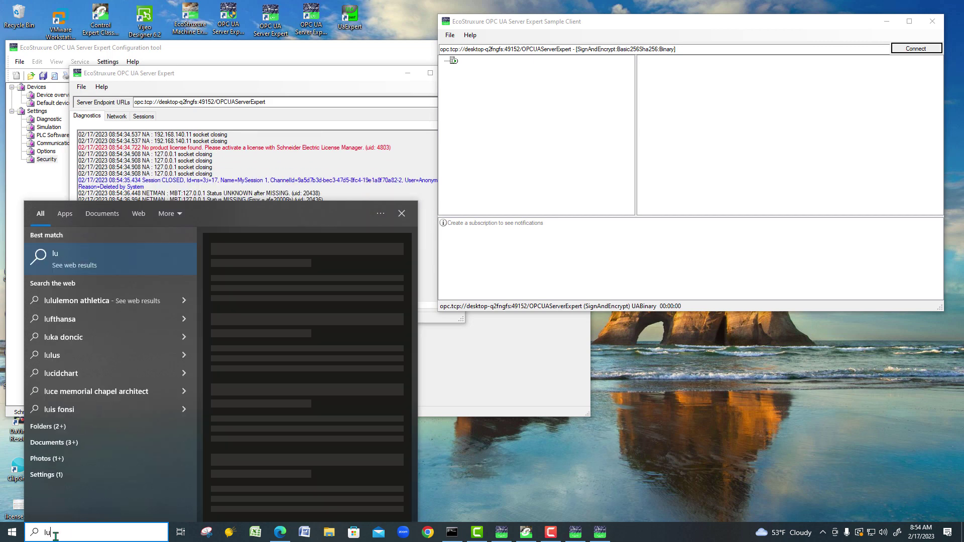
text(s)
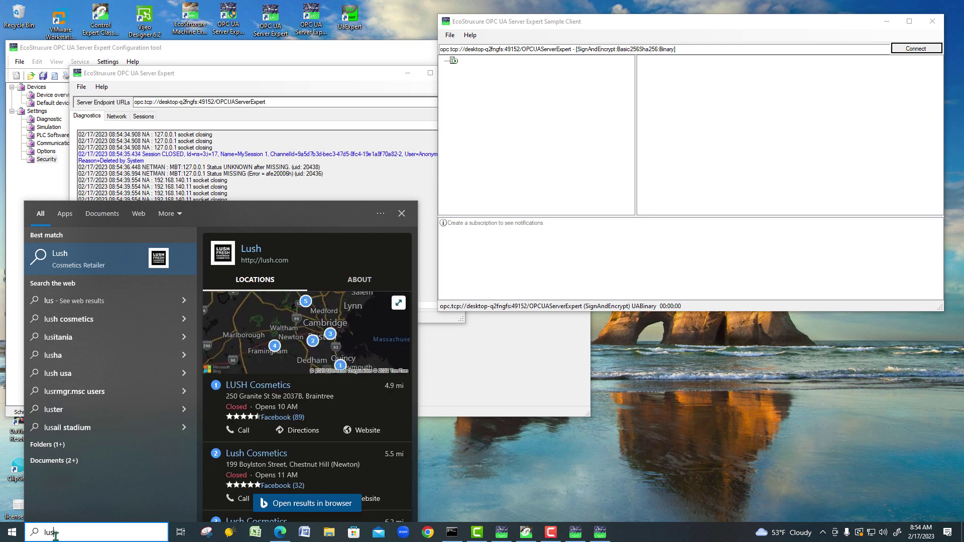
text(rm)
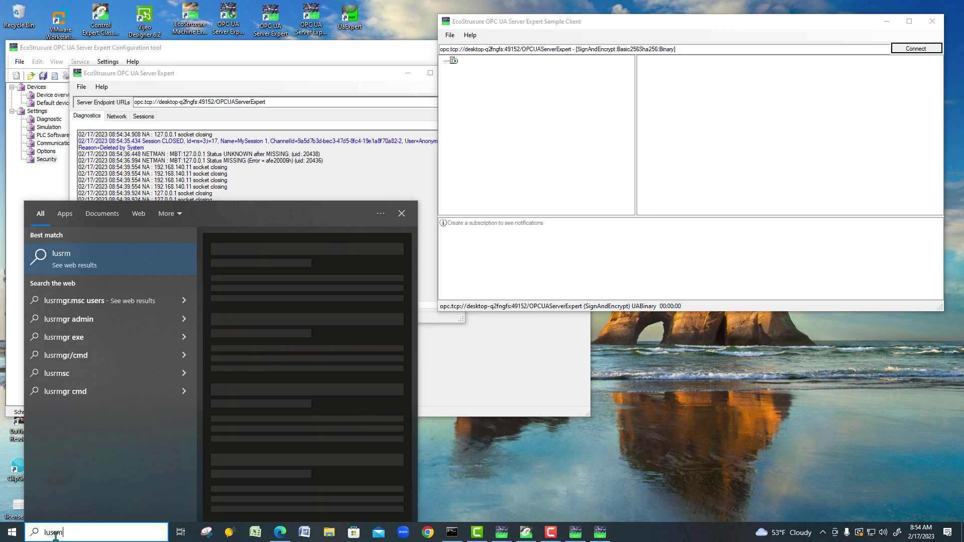
text(gr)
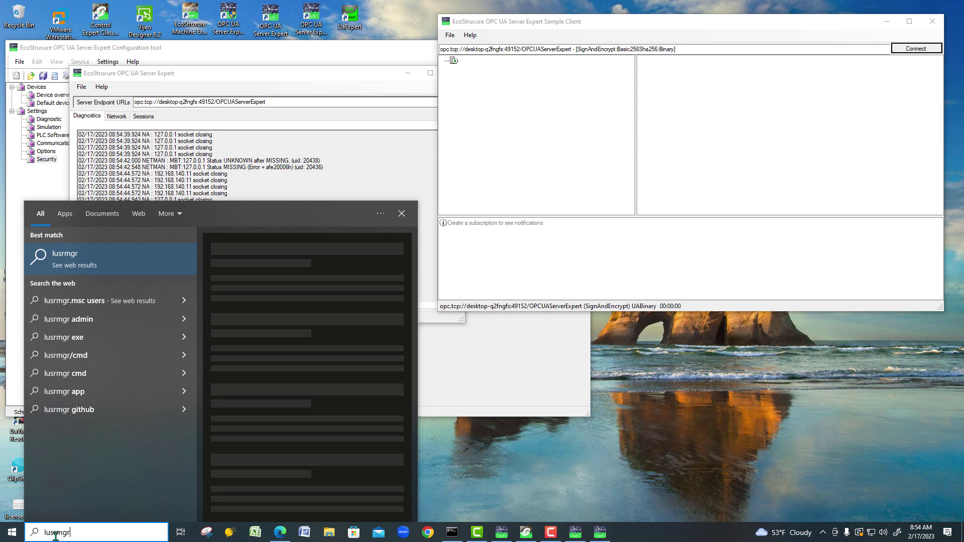
text(.msc)
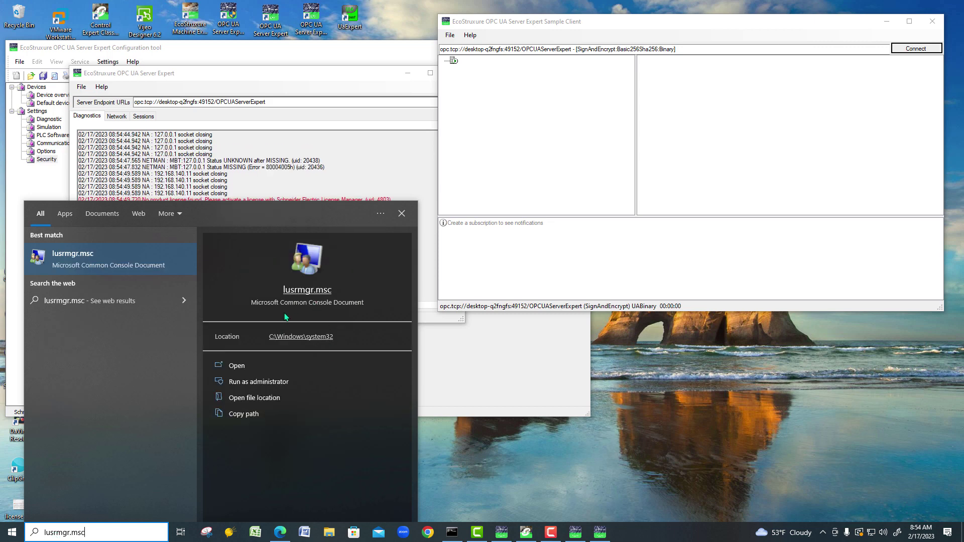
- Open lusrmgr.msc, list the local Groups and select OFSUA_ACL
click(308, 261)
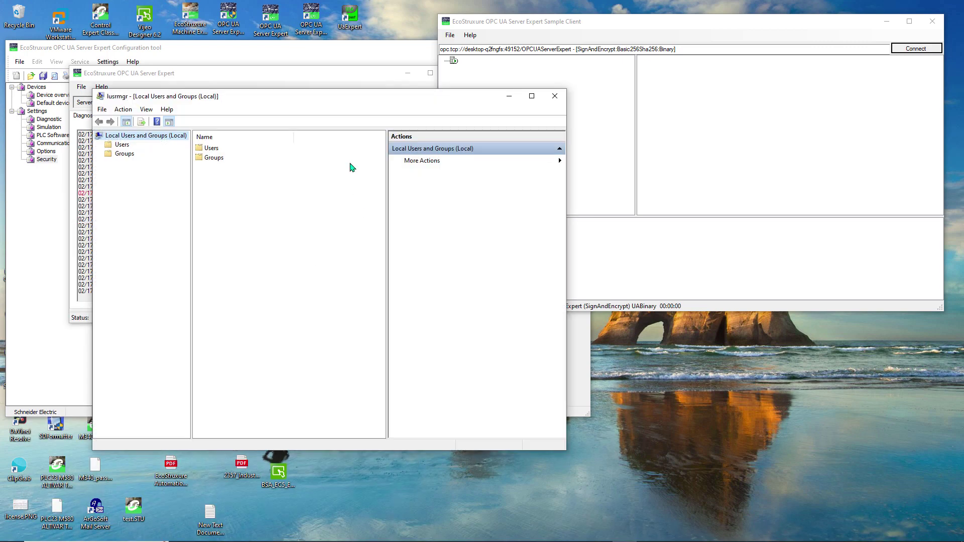
click(124, 154)
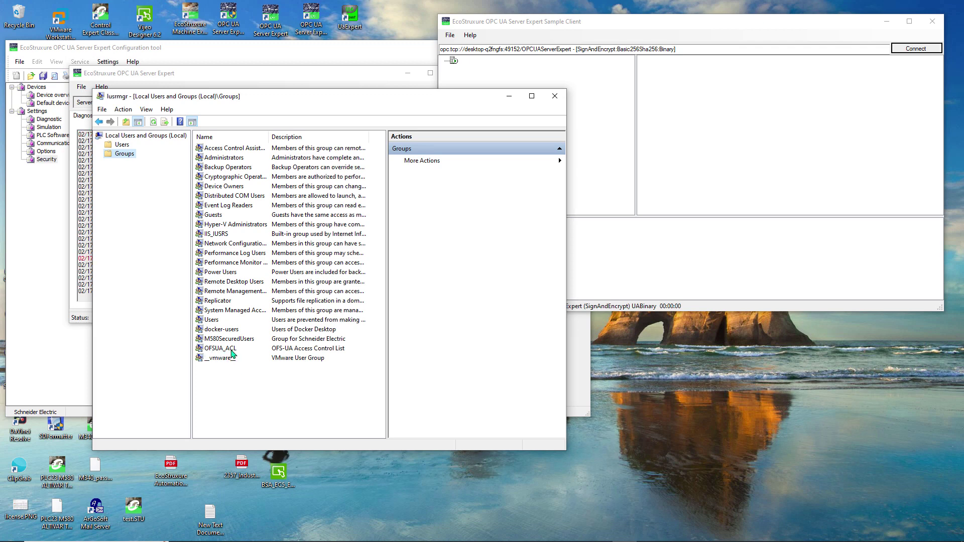
click(231, 353)
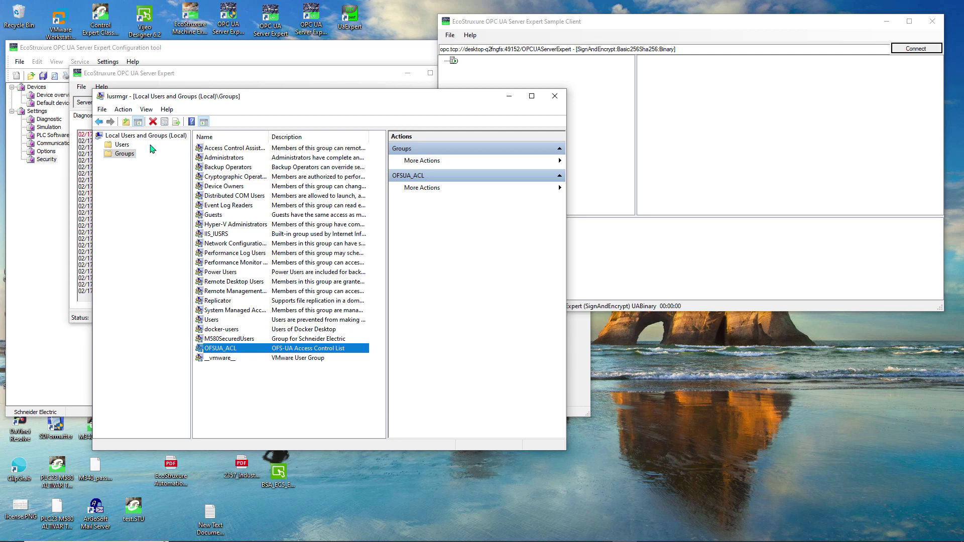
- Open OFSUA_ACL's properties and search all users on this PC
right_click(235, 352)
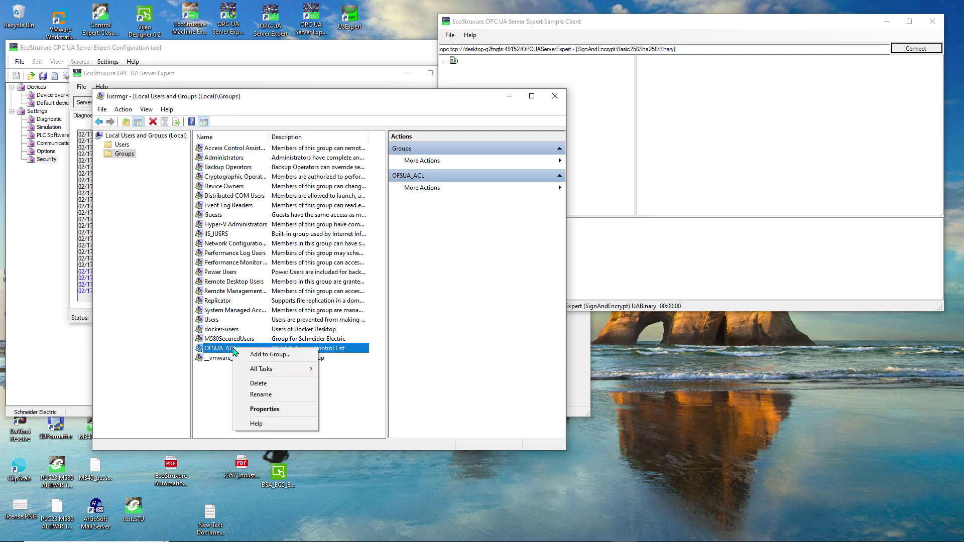
click(284, 410)
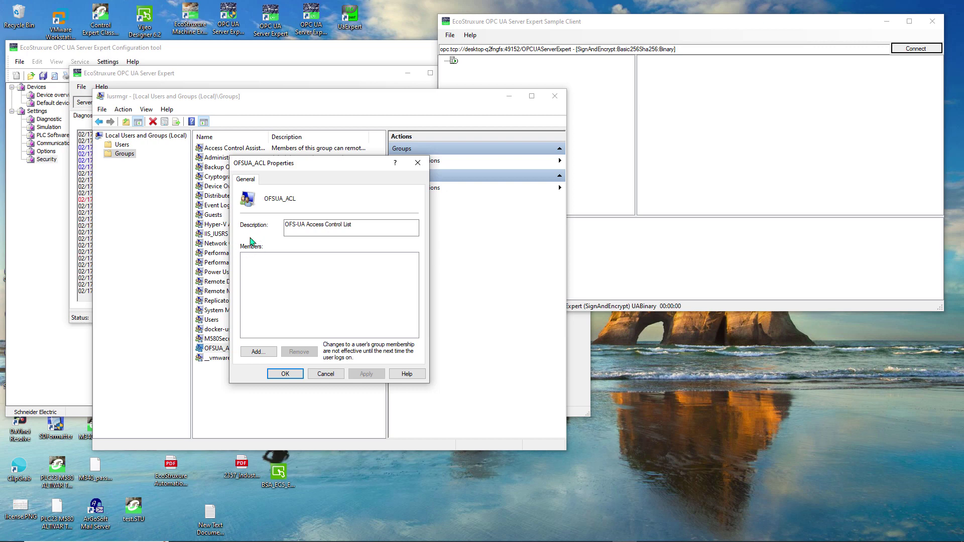
click(256, 354)
click(275, 289)
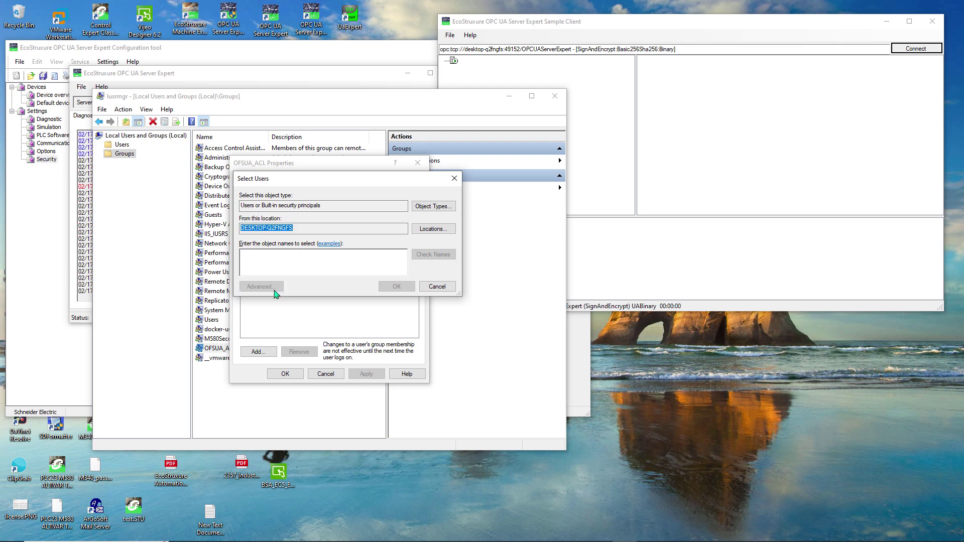
click(465, 291)
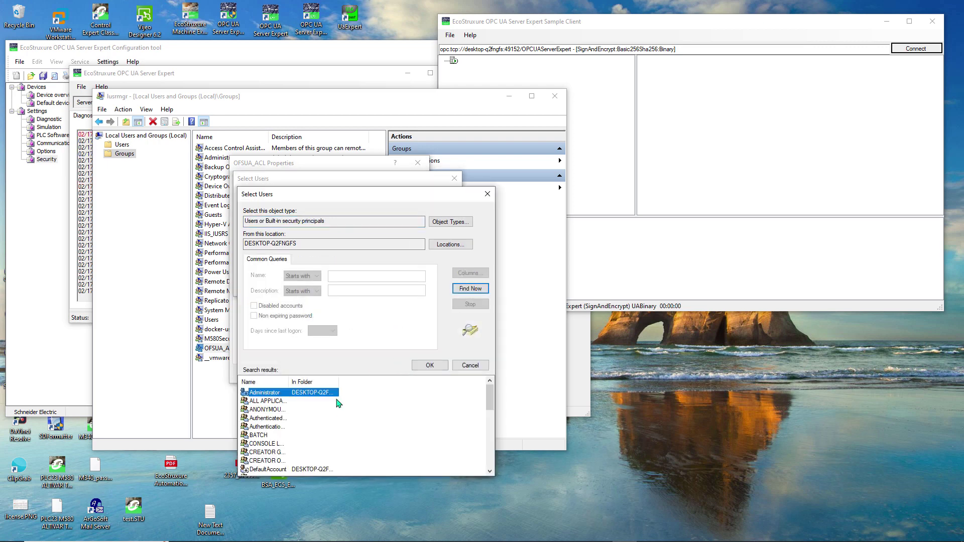
- Add user geoff to the OFSUA_ACL members and apply the change
click(490, 470)
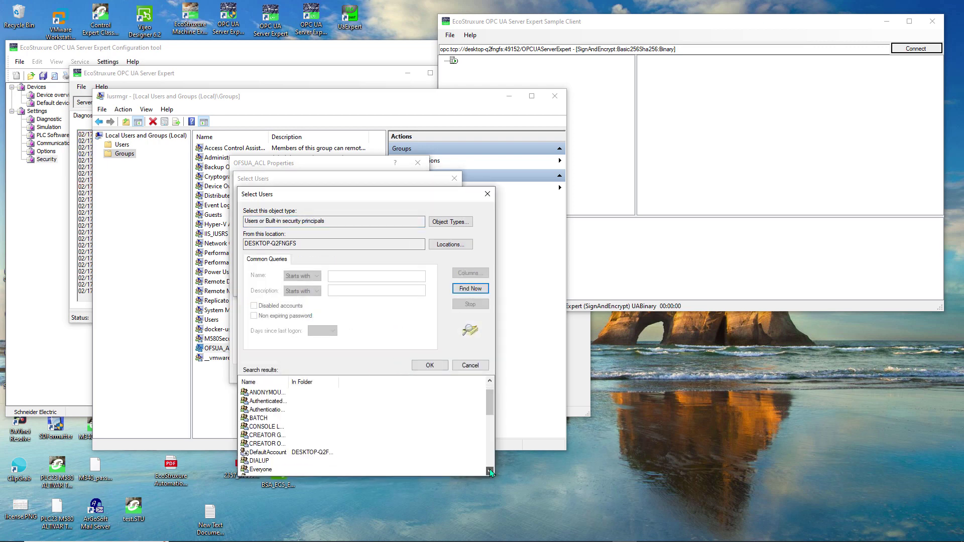
click(490, 470)
click(265, 454)
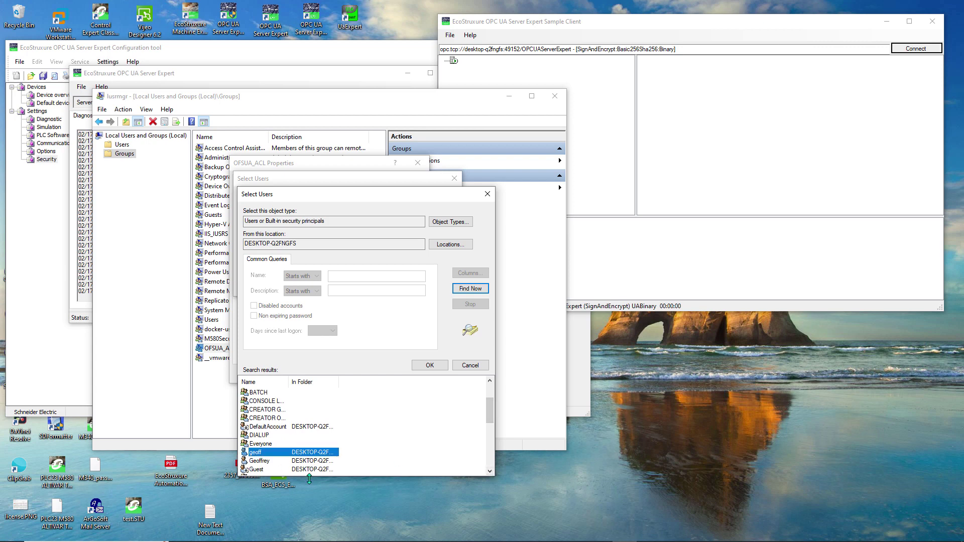
click(430, 366)
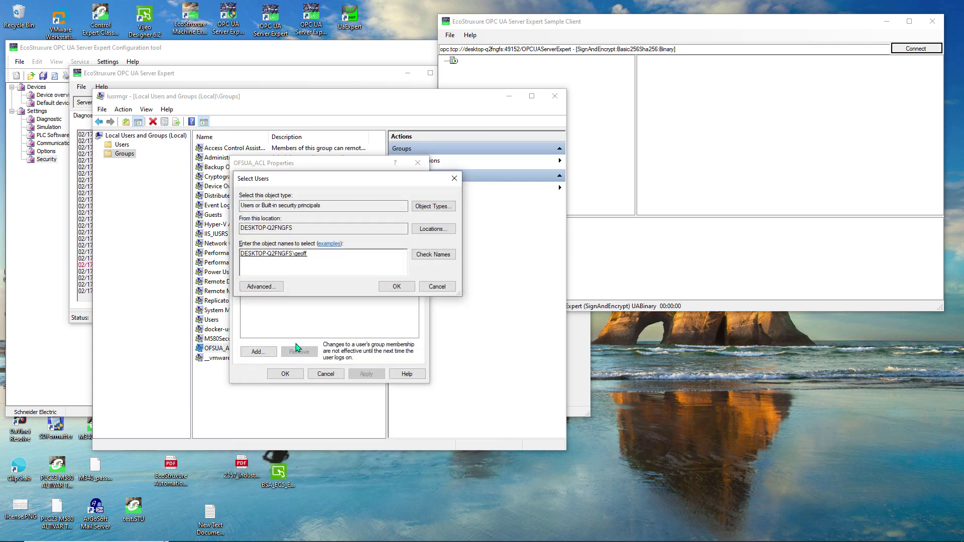
click(397, 287)
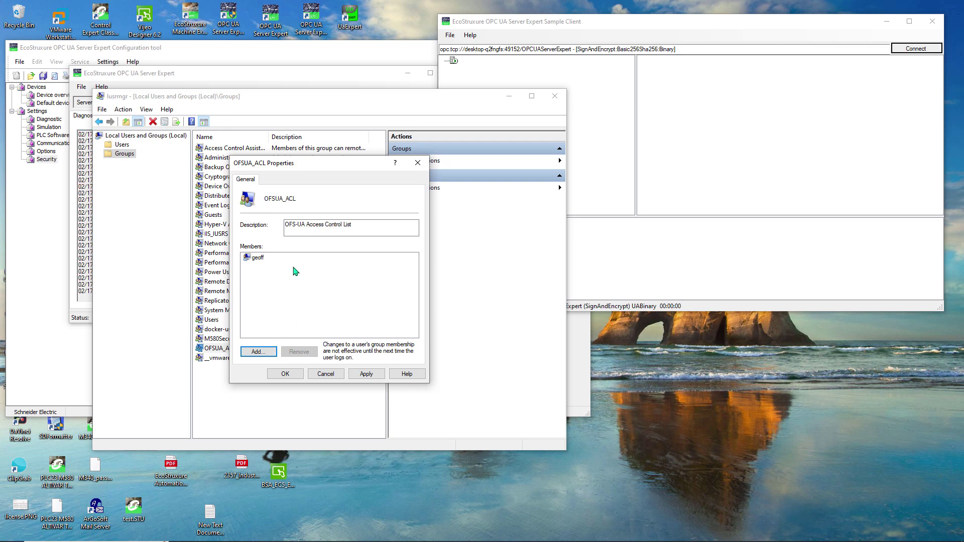
click(366, 373)
click(285, 374)
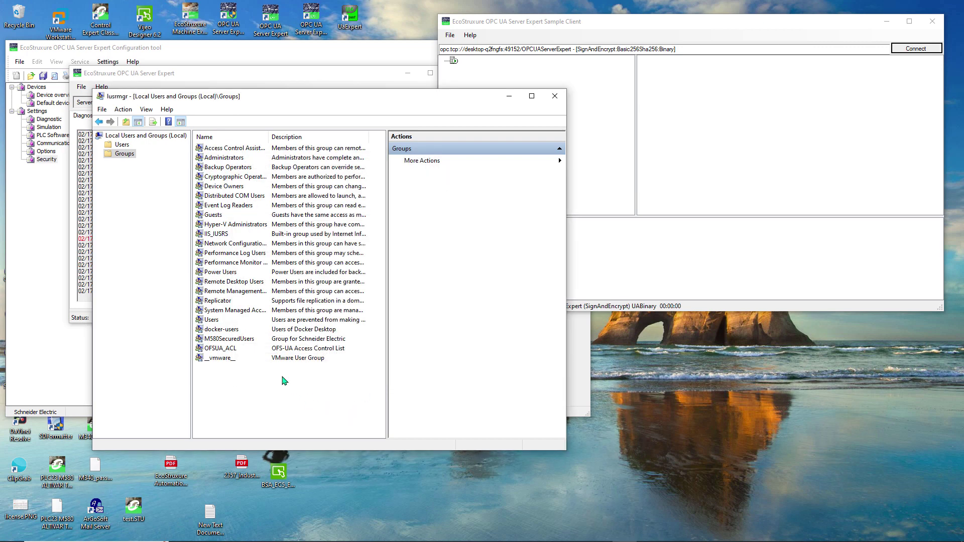
- Reconnect to the server using UserName authentication and enter geoff's user name and password
click(510, 98)
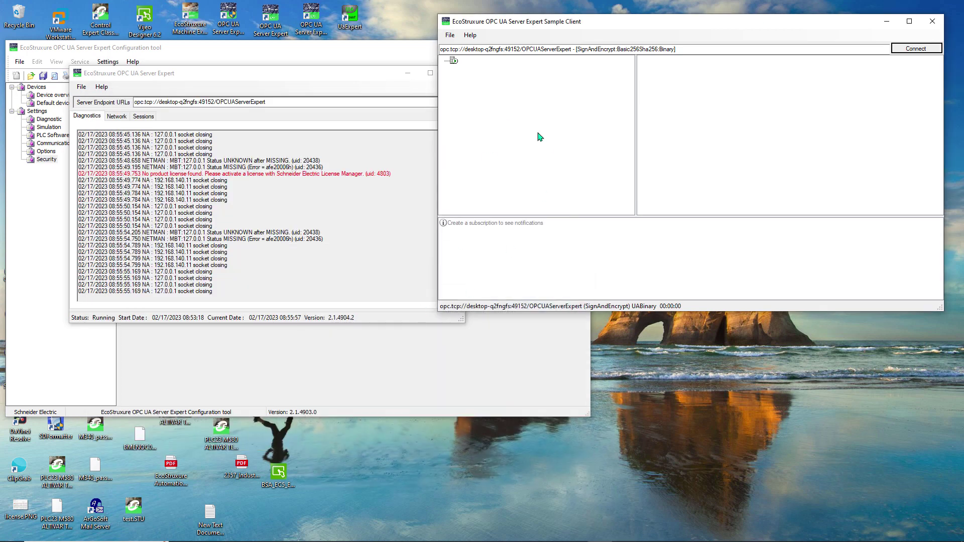
click(917, 50)
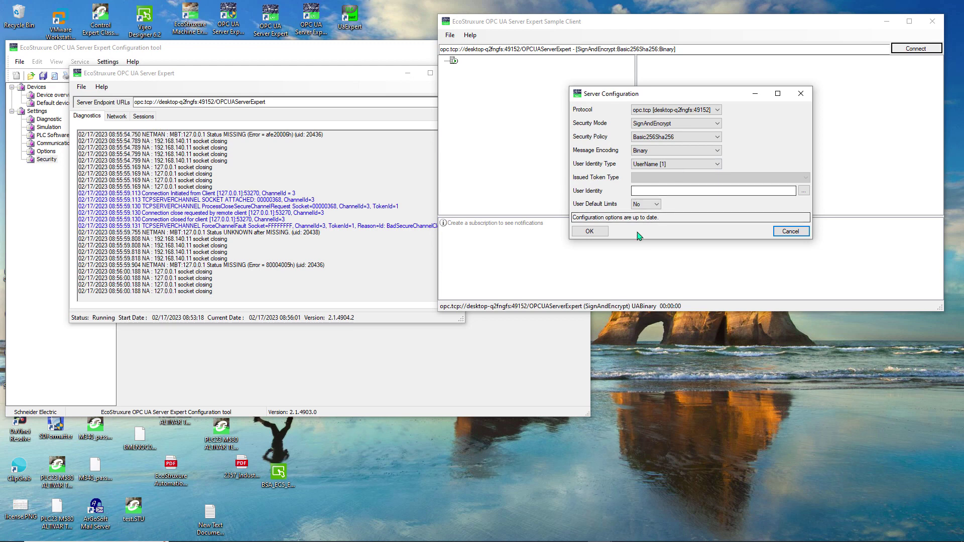
click(591, 232)
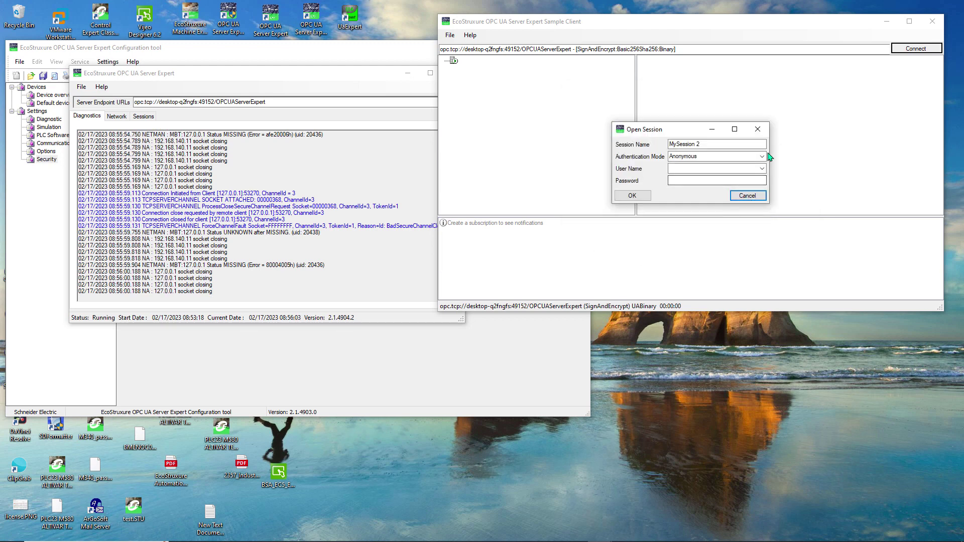
click(763, 156)
click(709, 176)
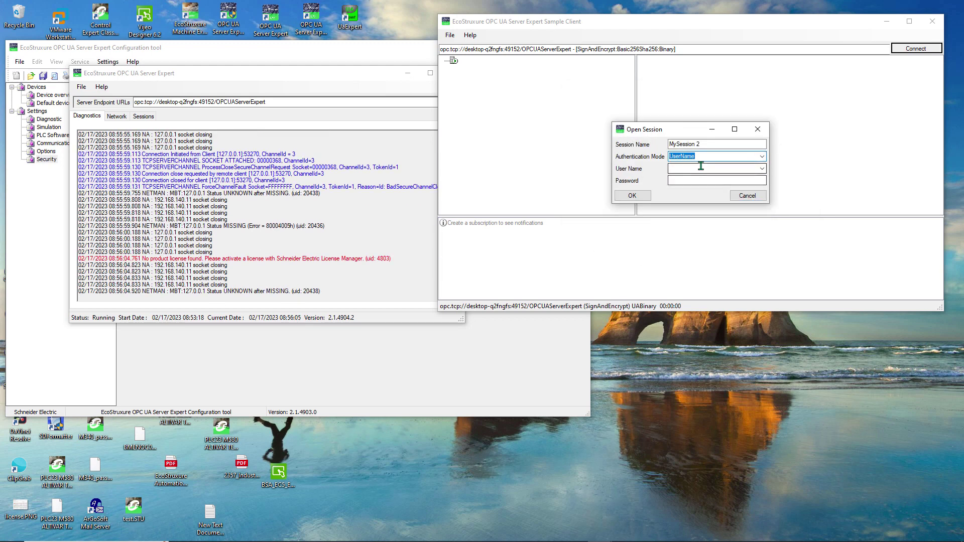
click(733, 168)
text(geoff)
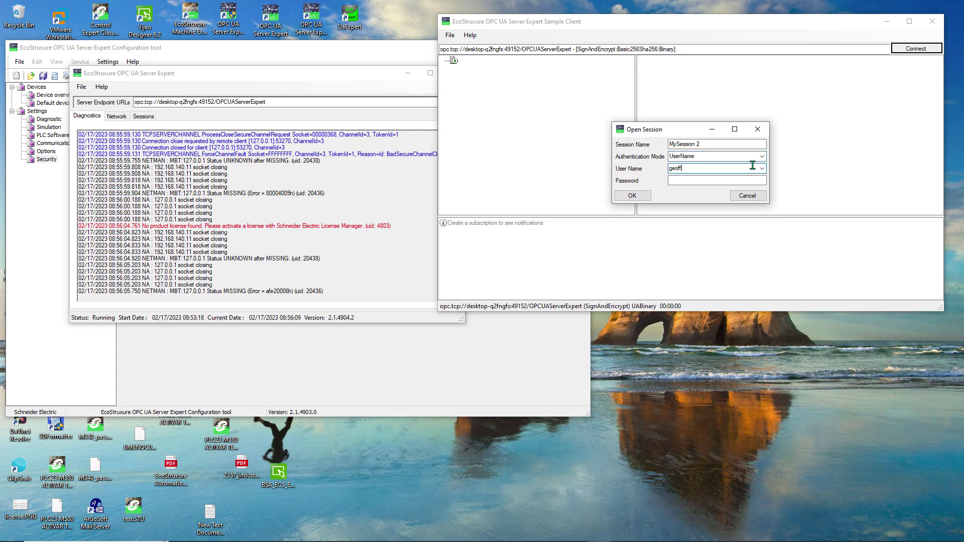
click(715, 181)
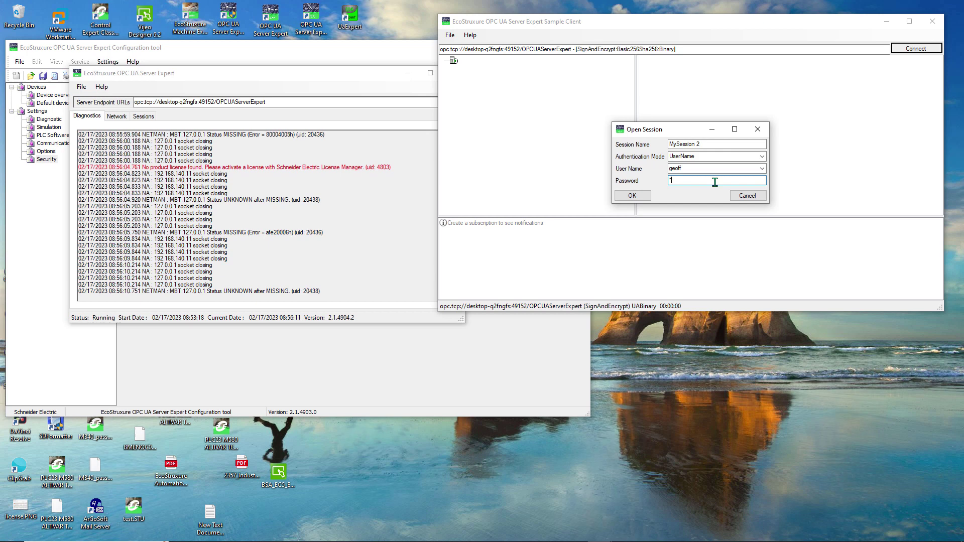
text(***)
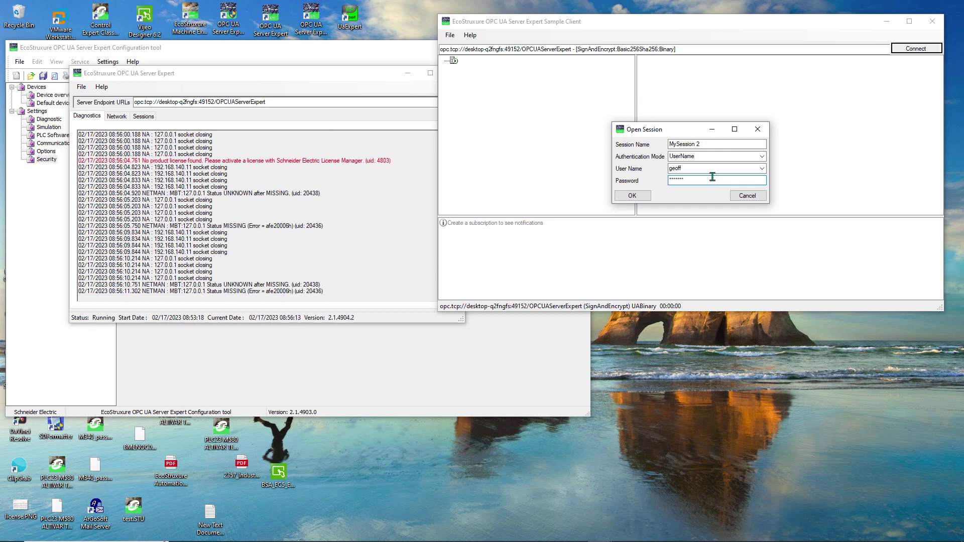
- Open MySession 2, expand DA, then browse the M340 and M580 tag lists
click(638, 199)
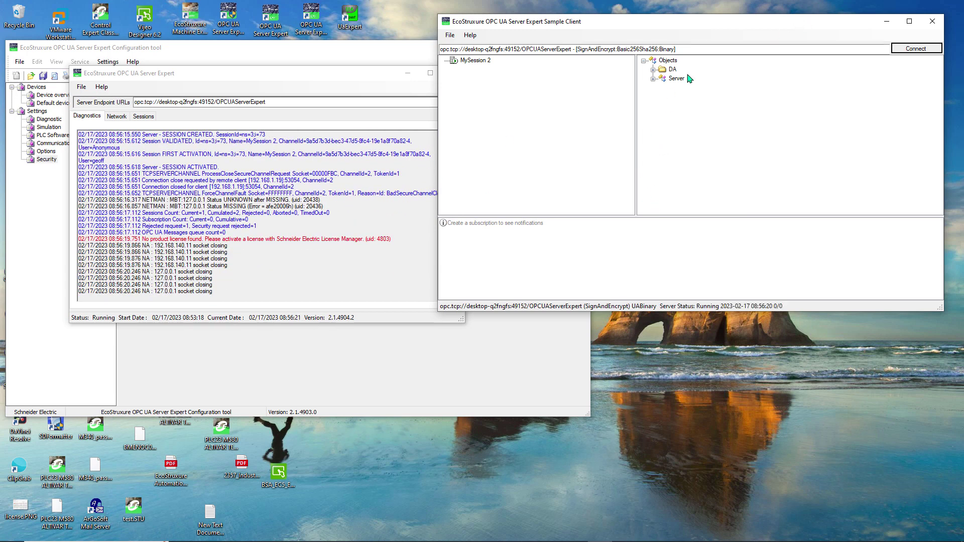
click(654, 70)
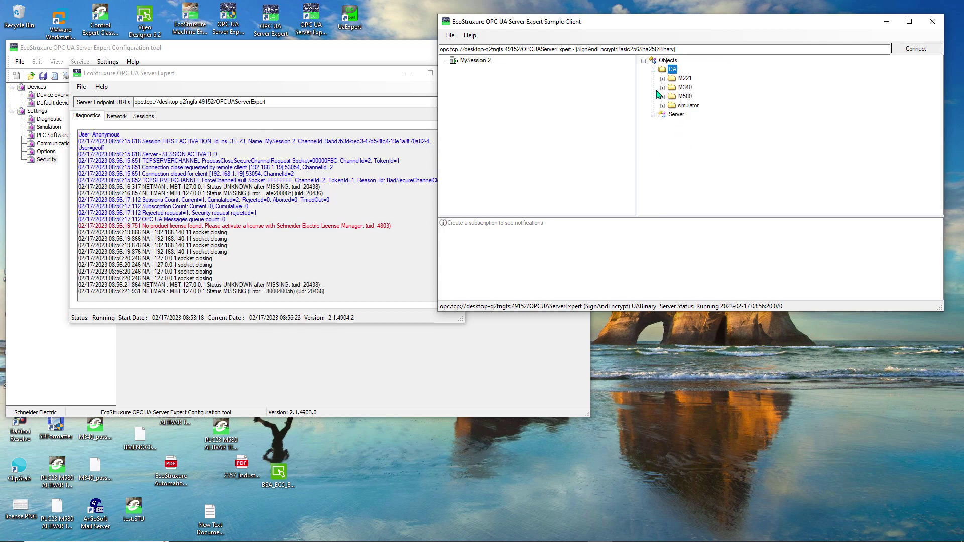
click(662, 88)
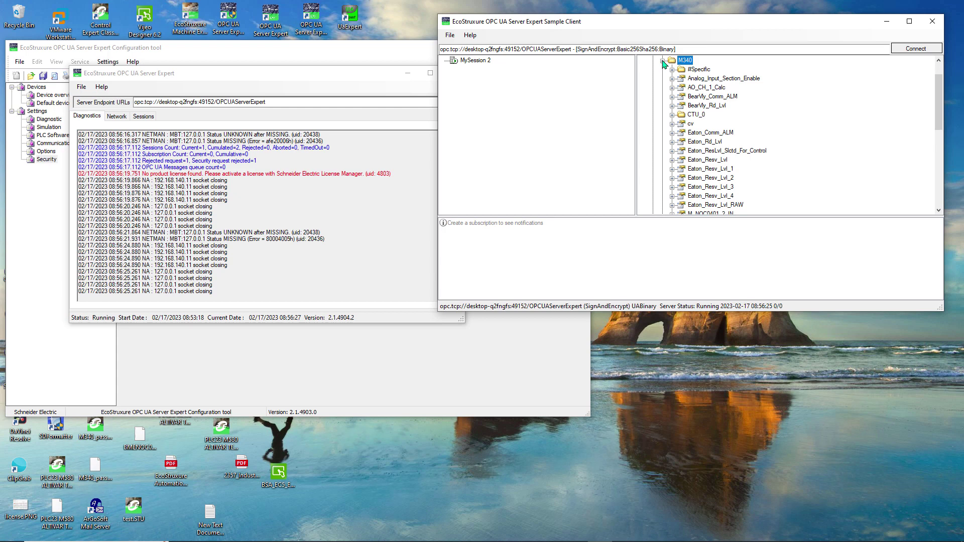
click(663, 61)
click(663, 97)
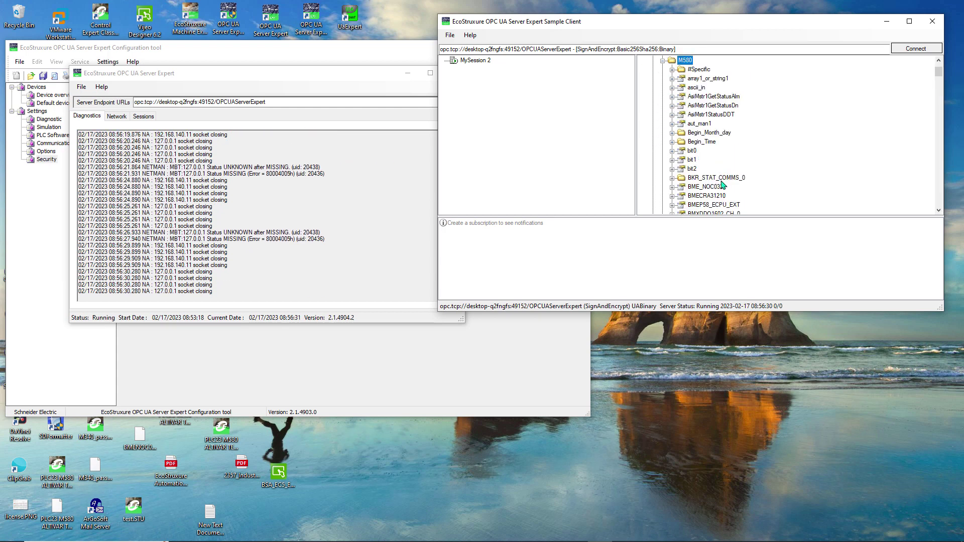
scroll(723, 181, down, 3)
scroll(722, 185, up, 4)
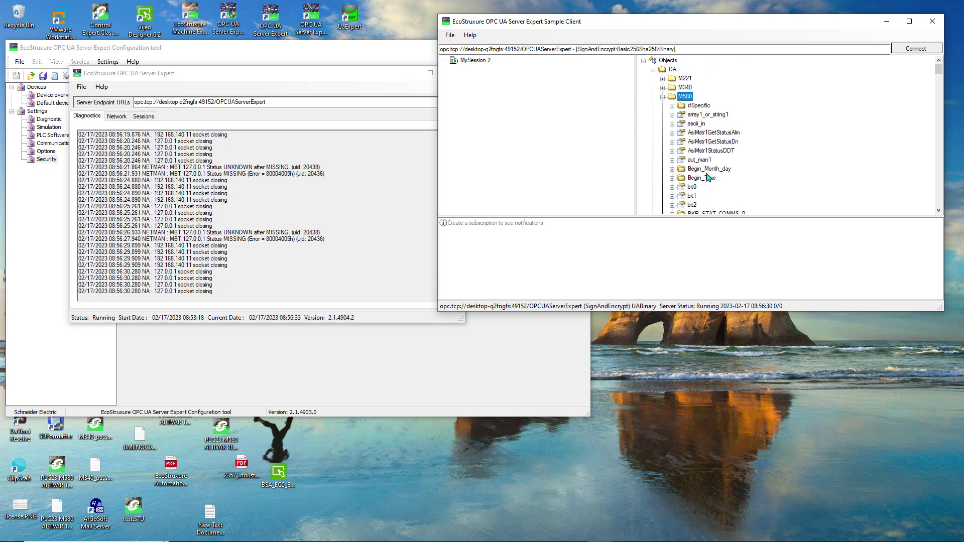